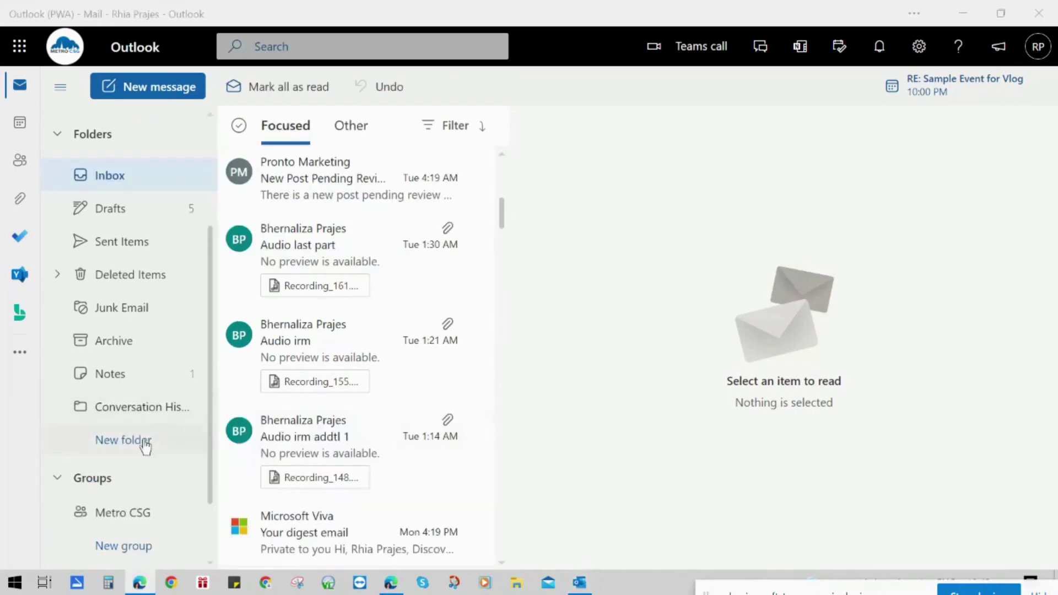
- Create a new mail folder named 'Test Folder Vlogs' and open it
click(142, 441)
text(Te)
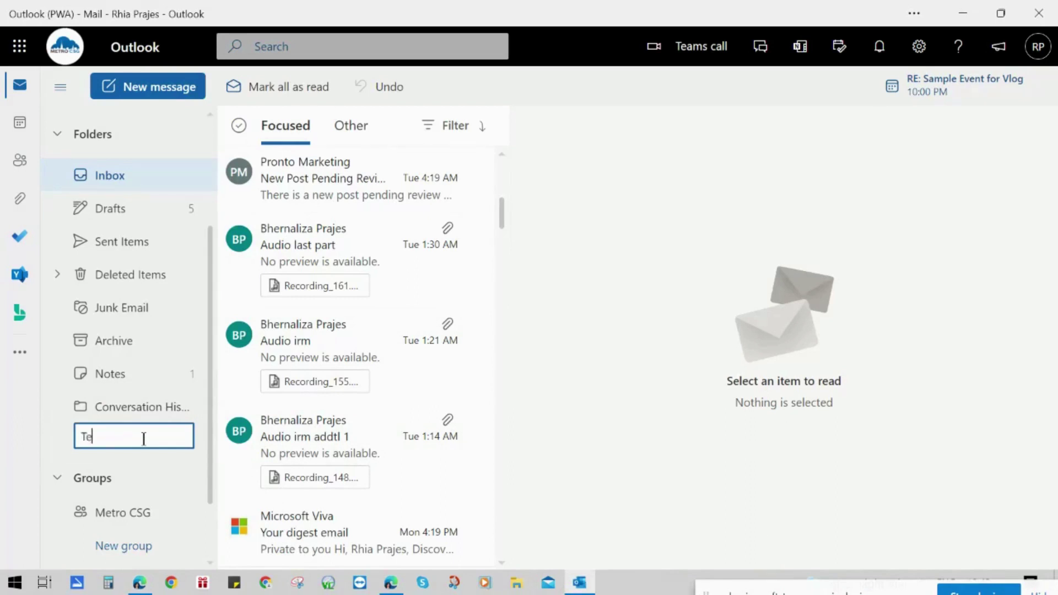
text(st Folder Vlogs)
key(Return)
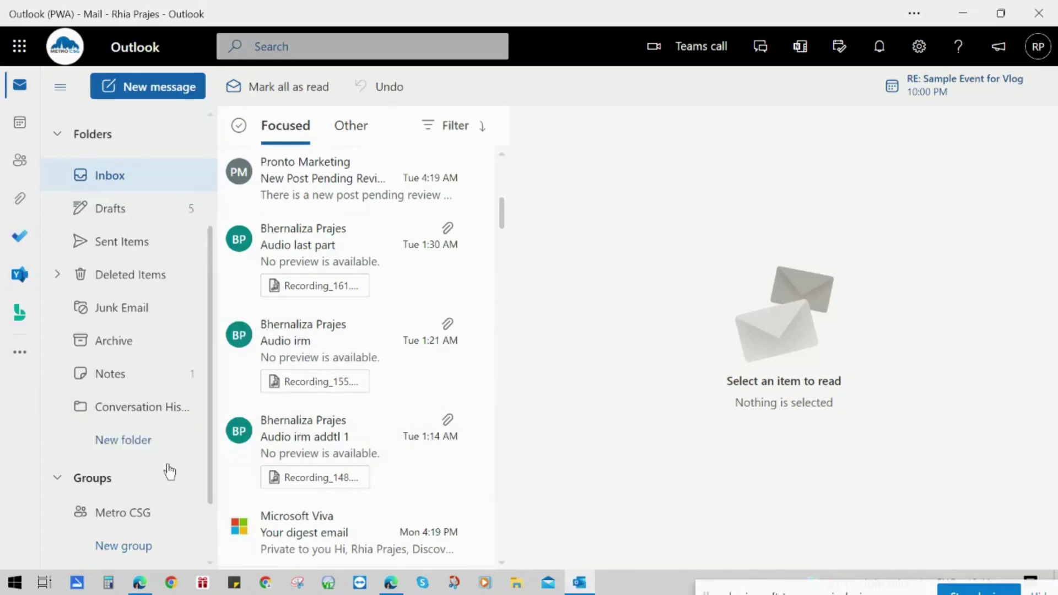
click(142, 452)
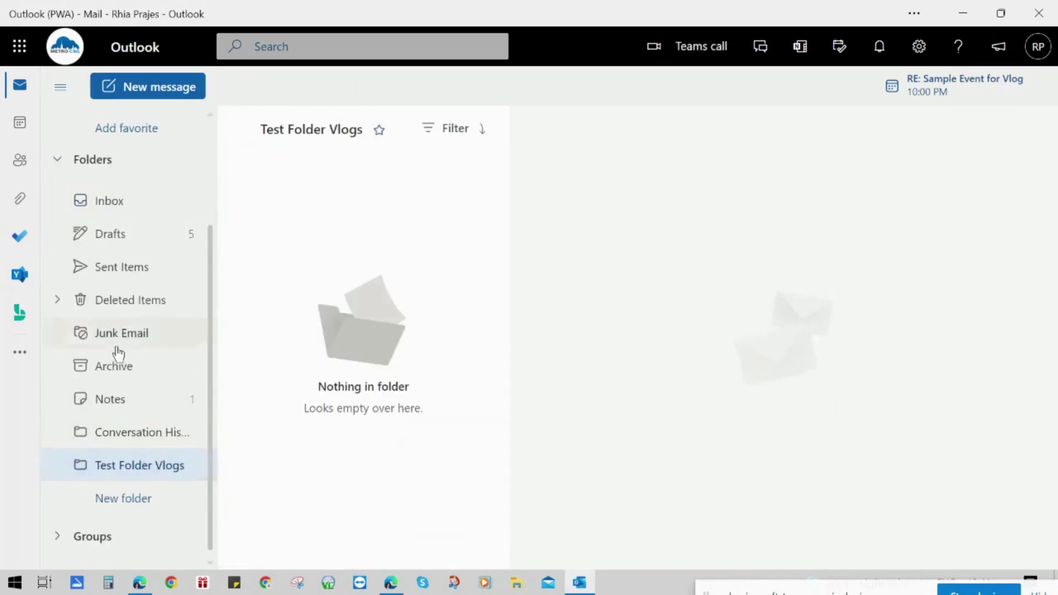
- Move the Audio last part, Audio irm and Audio irm addtl 1 emails from the Inbox into Test Folder Vlogs
click(103, 202)
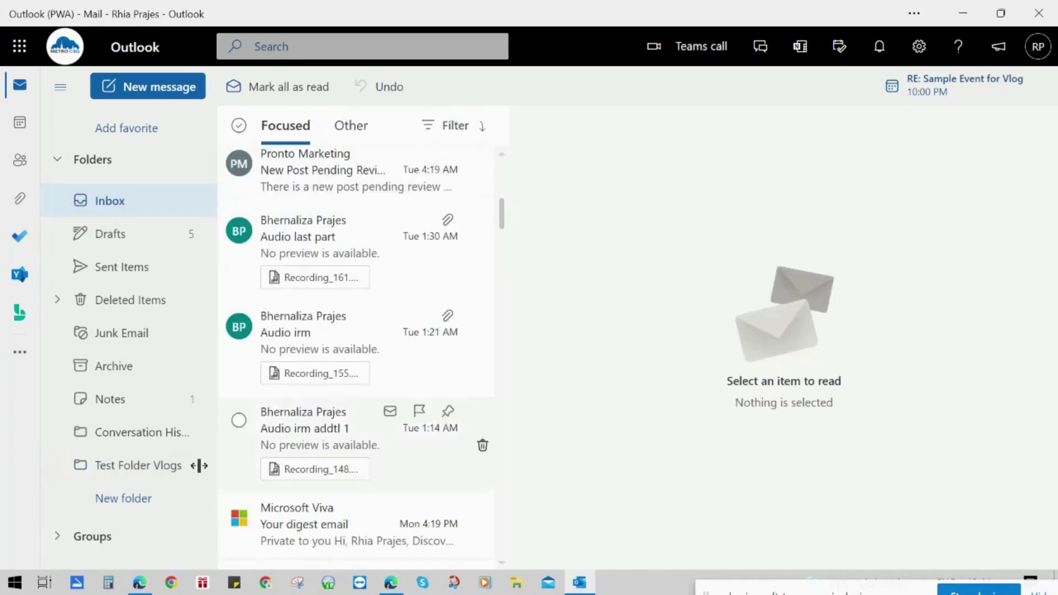
drag(309, 224, 138, 465)
drag(339, 219, 112, 463)
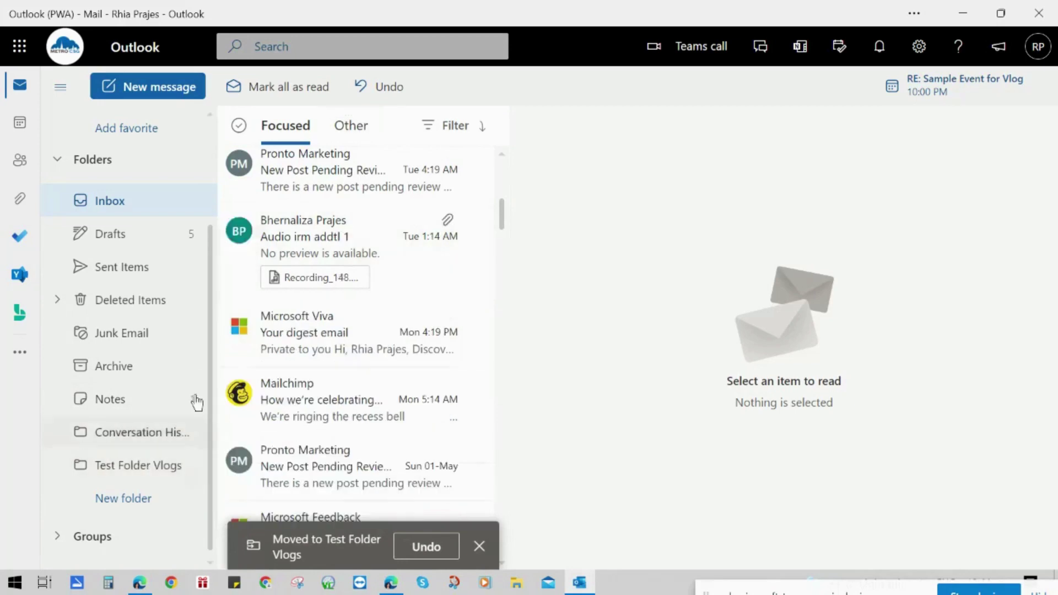
drag(326, 232, 104, 468)
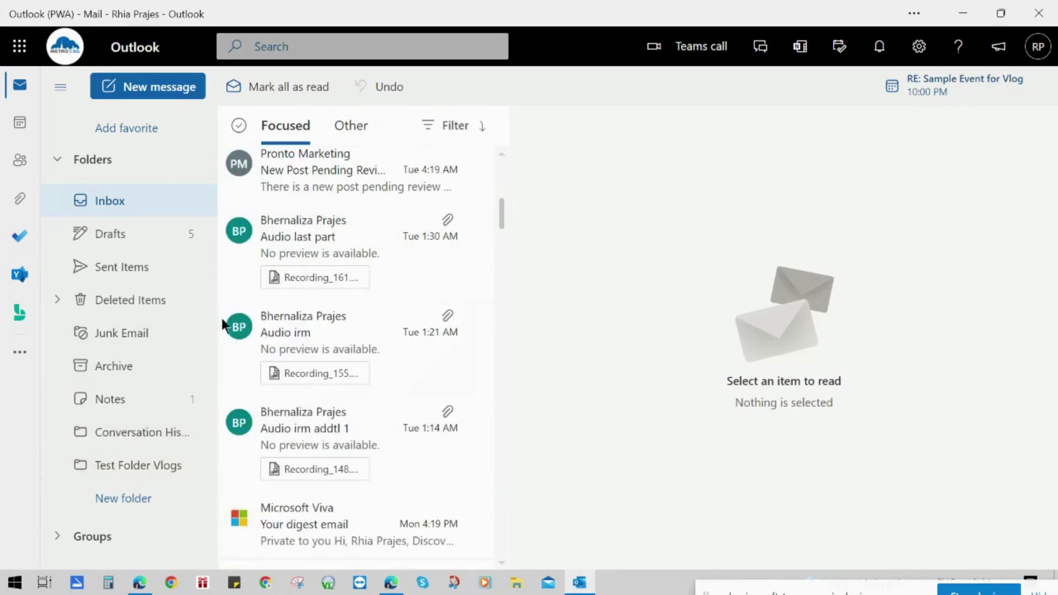
drag(309, 229, 111, 465)
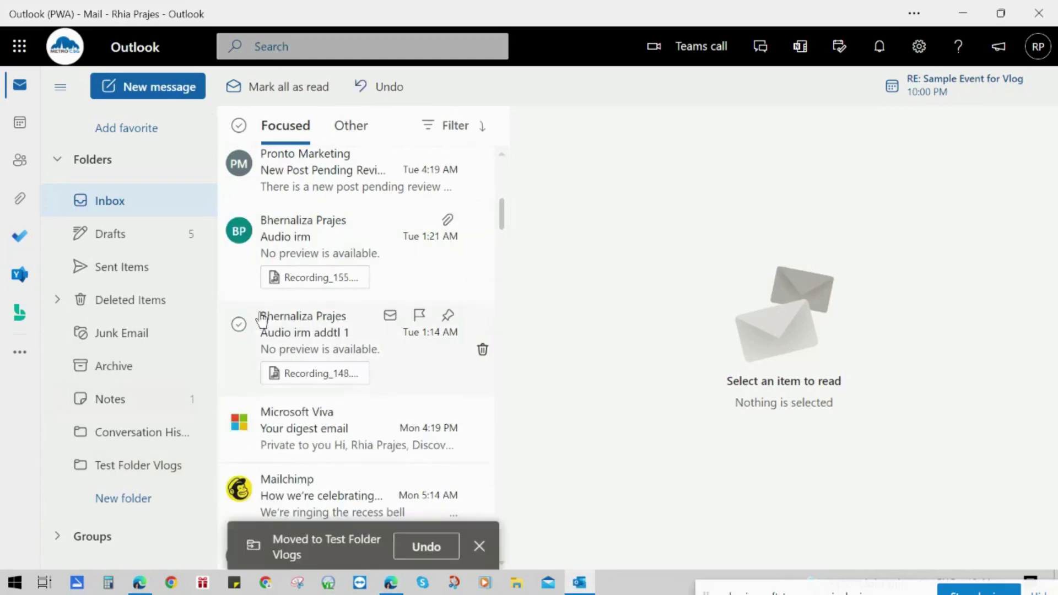
drag(333, 226, 107, 462)
drag(325, 237, 105, 466)
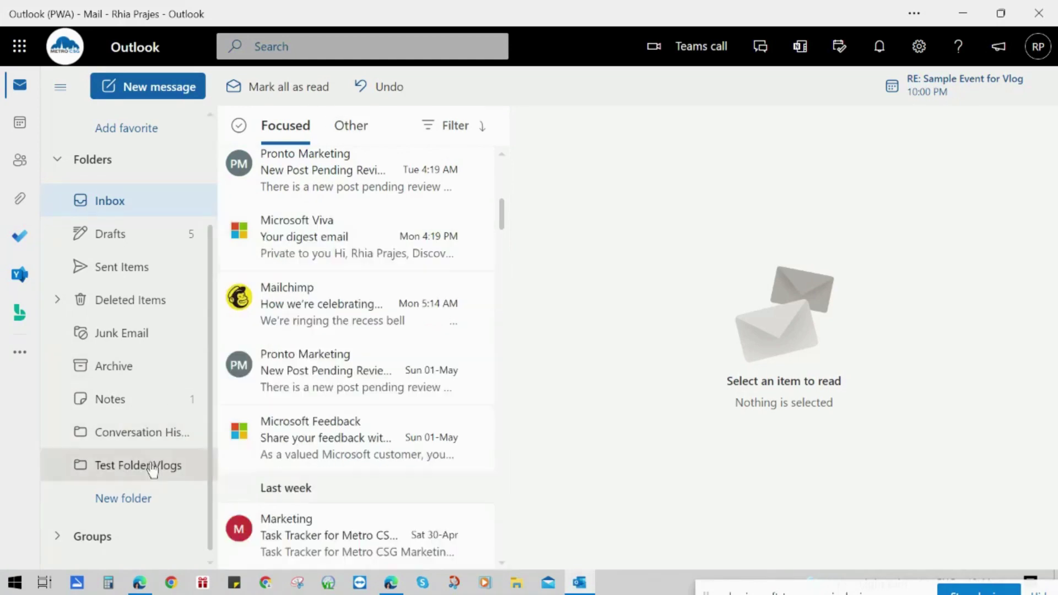
click(160, 465)
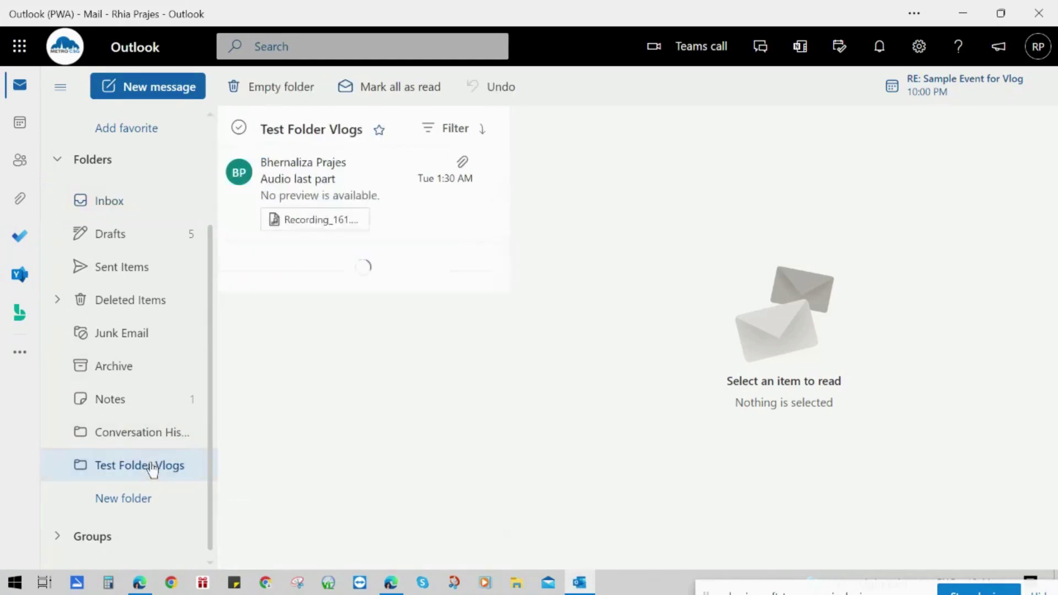
- Add a suggested colleague to the sharing permissions of Test Folder Vlogs
right_click(198, 473)
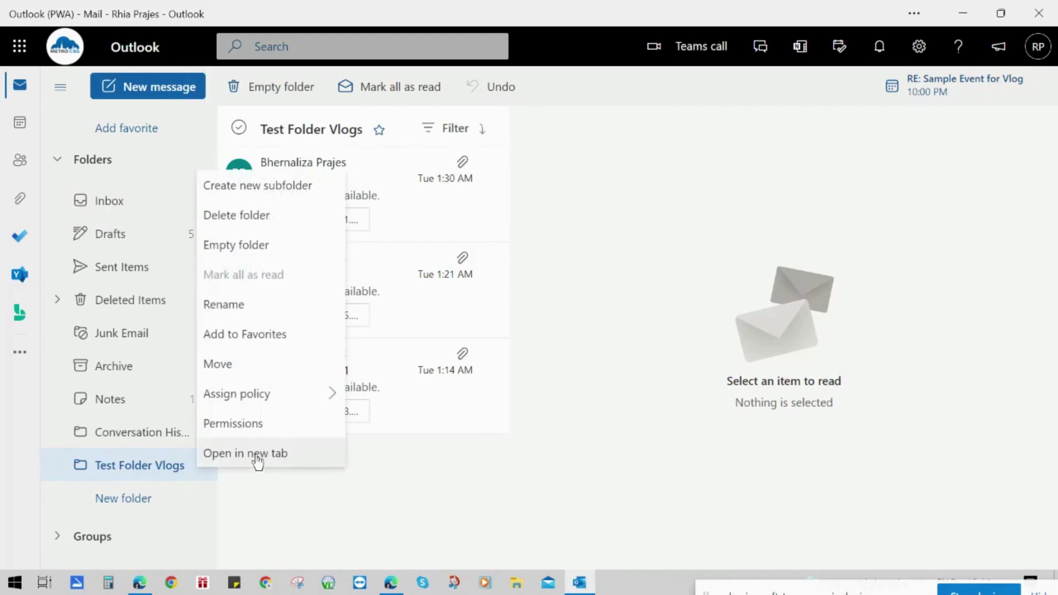
click(255, 425)
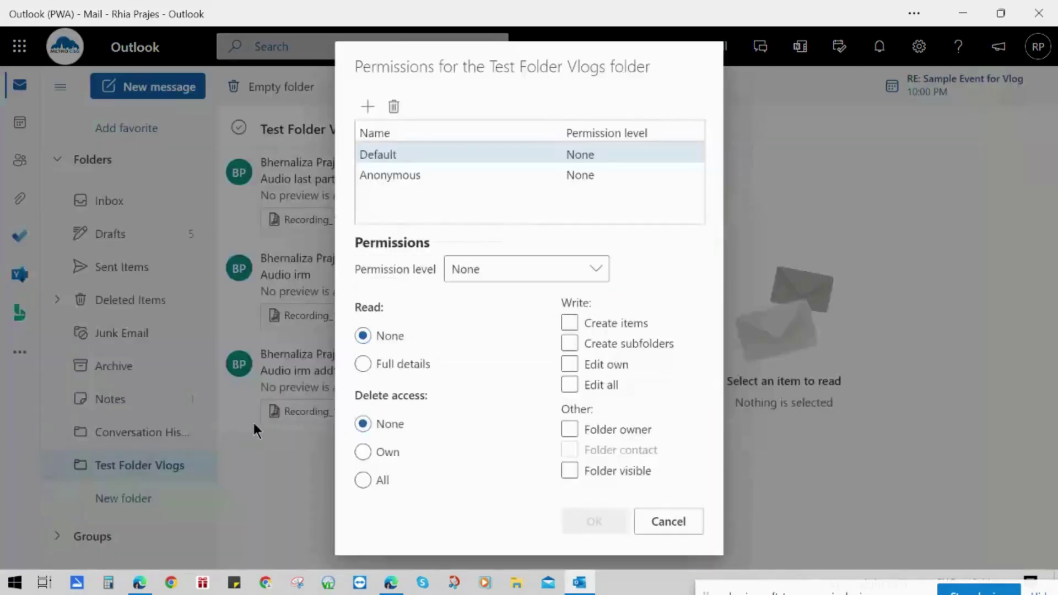
click(367, 106)
click(463, 322)
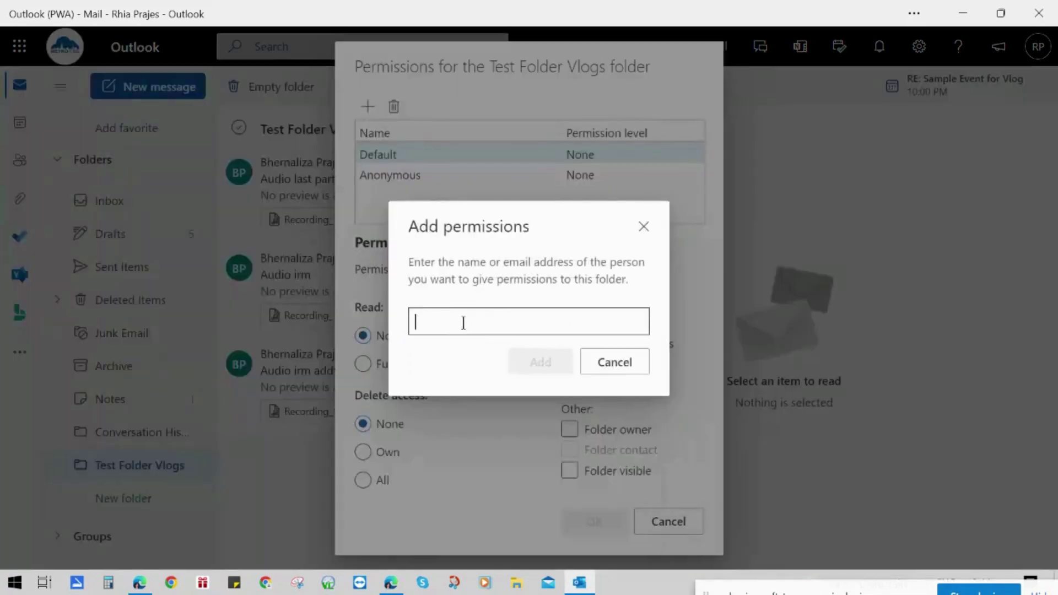
click(477, 392)
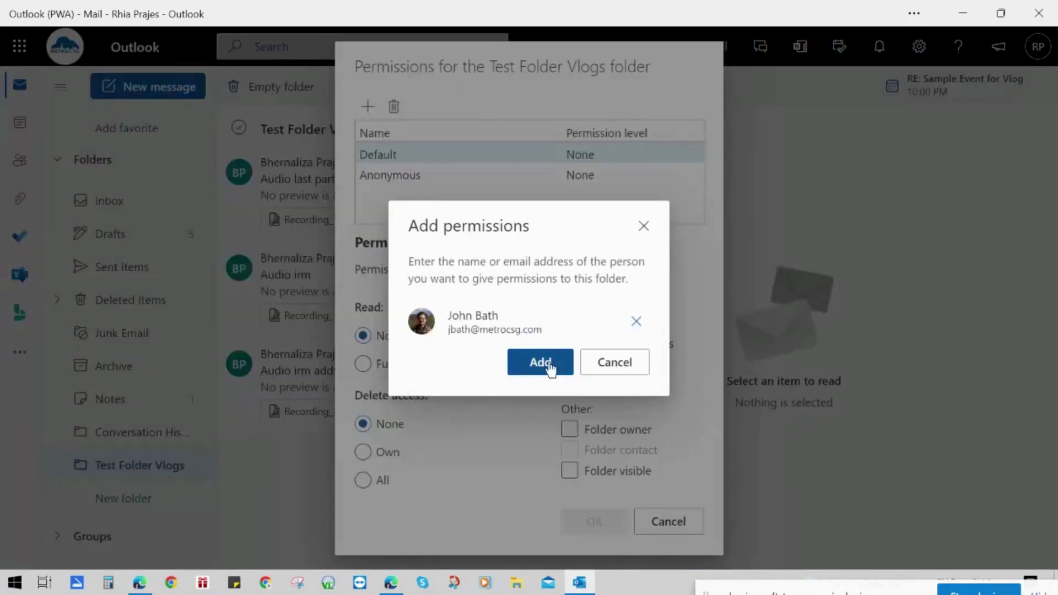
click(549, 364)
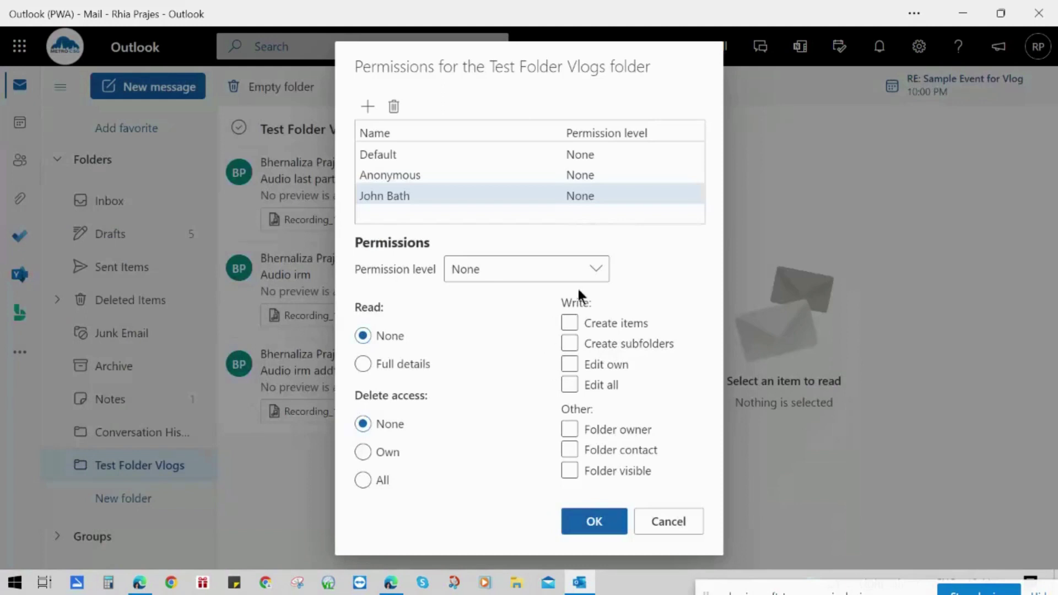
- Give the colleague Reviewer access with no delete rights and save the permissions
click(594, 274)
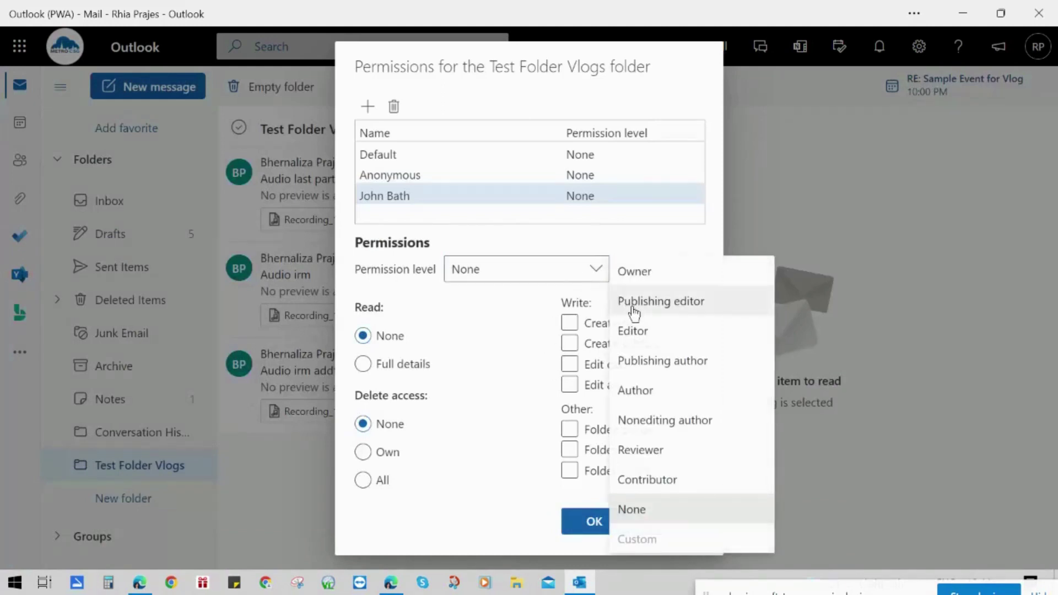
click(652, 457)
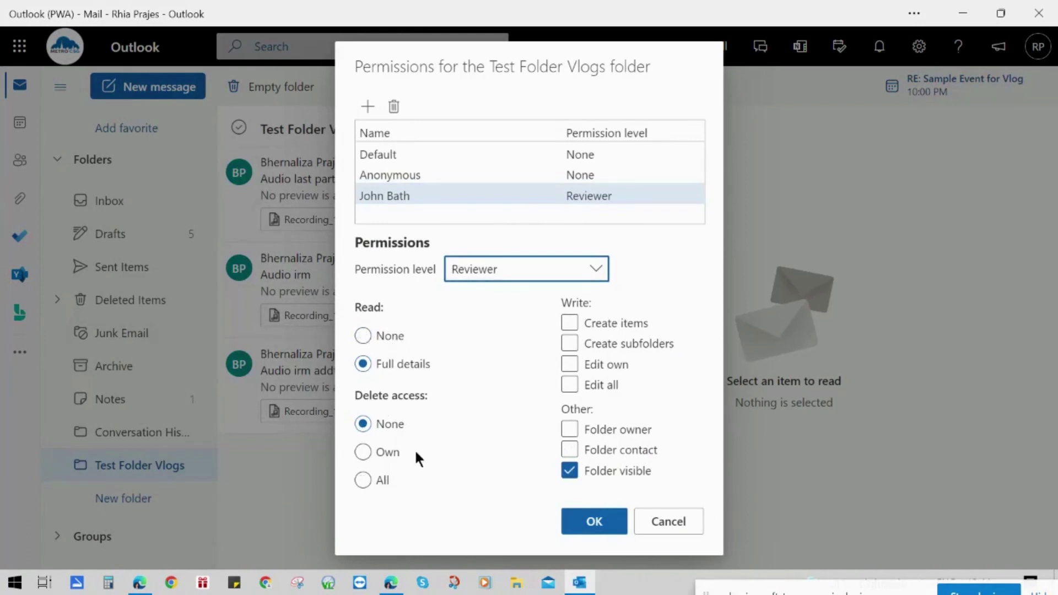
click(389, 454)
click(382, 479)
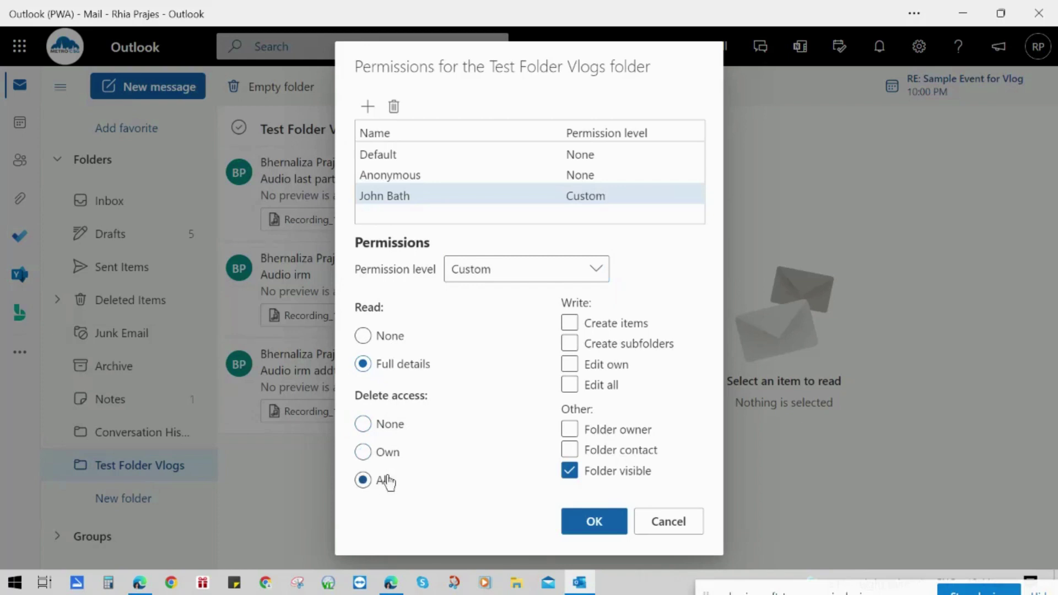
click(393, 427)
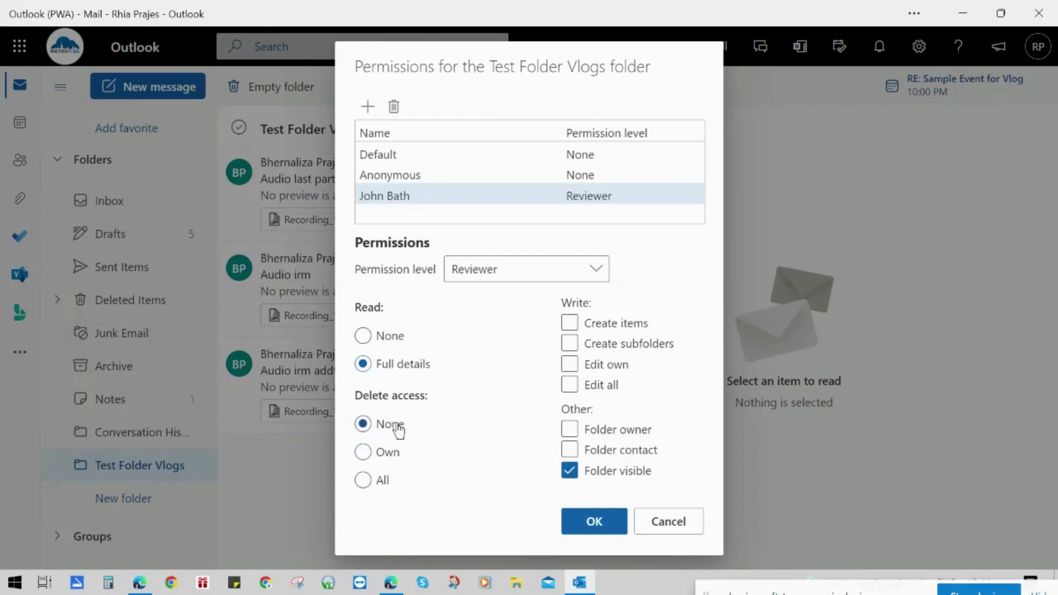
click(585, 524)
right_click(198, 468)
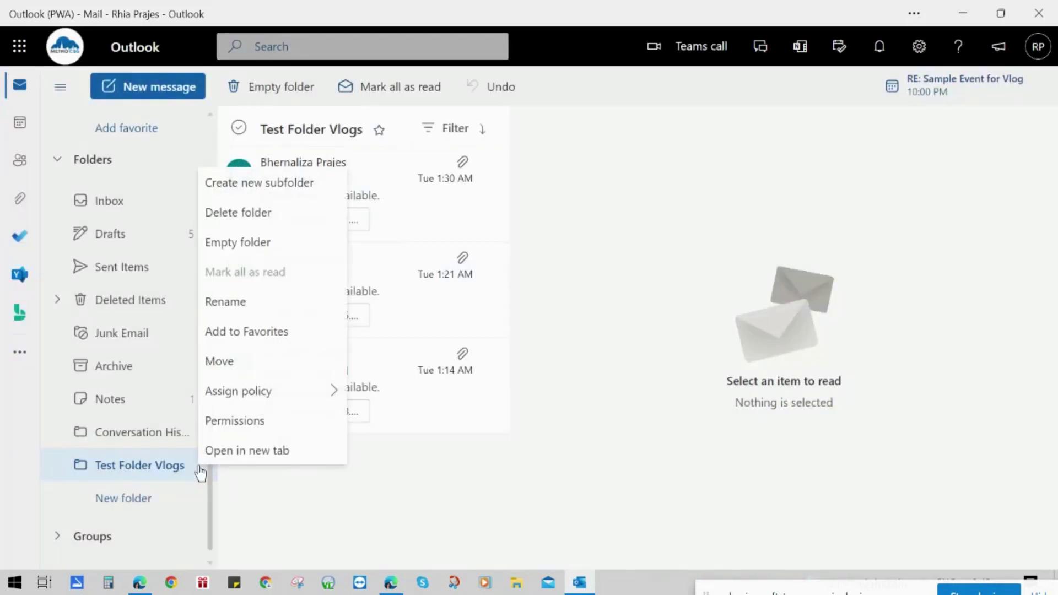
- Add subfolders named 'Video' and 'Audio' under Test Folder Vlogs
click(267, 188)
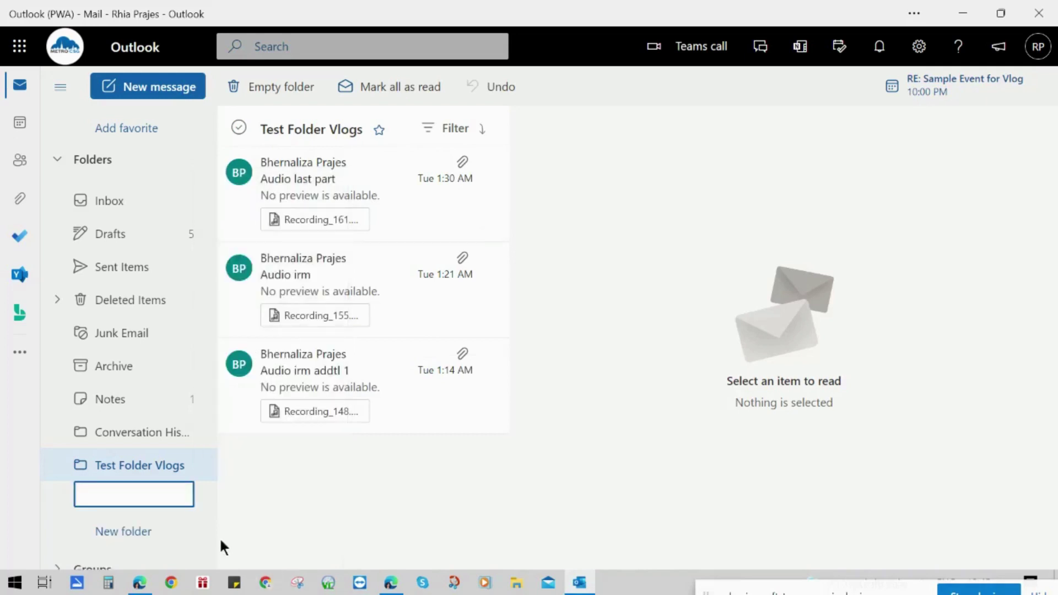
text(Video)
key(Return)
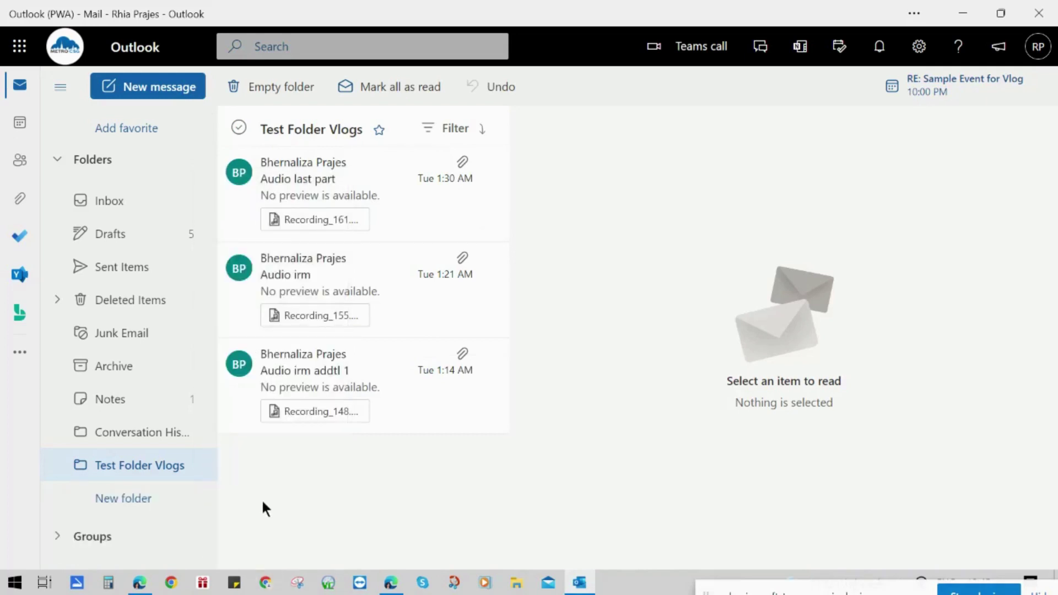
right_click(178, 476)
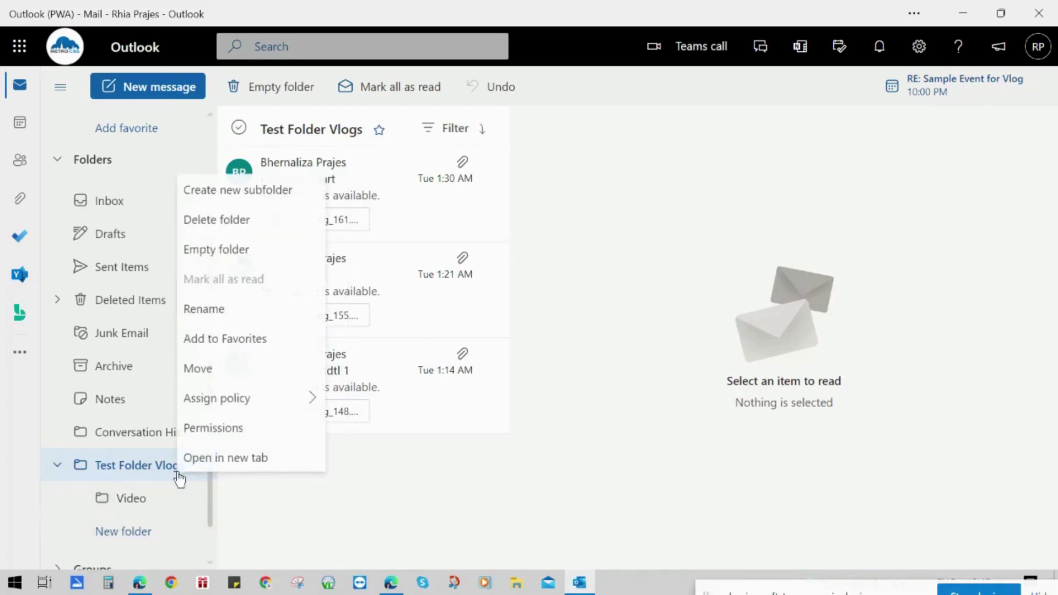
click(237, 191)
text(Audio)
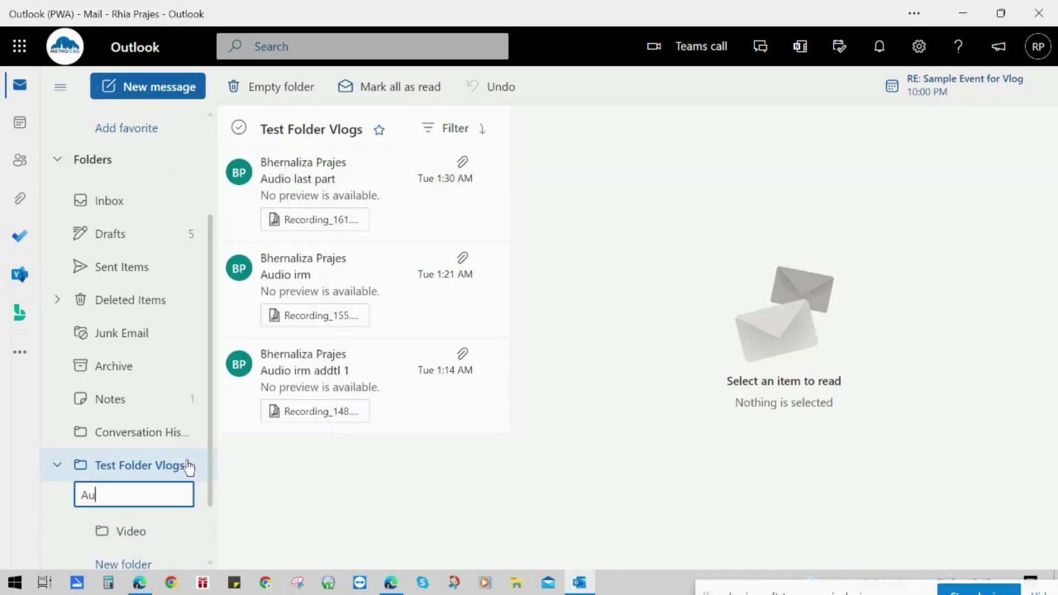
key(Return)
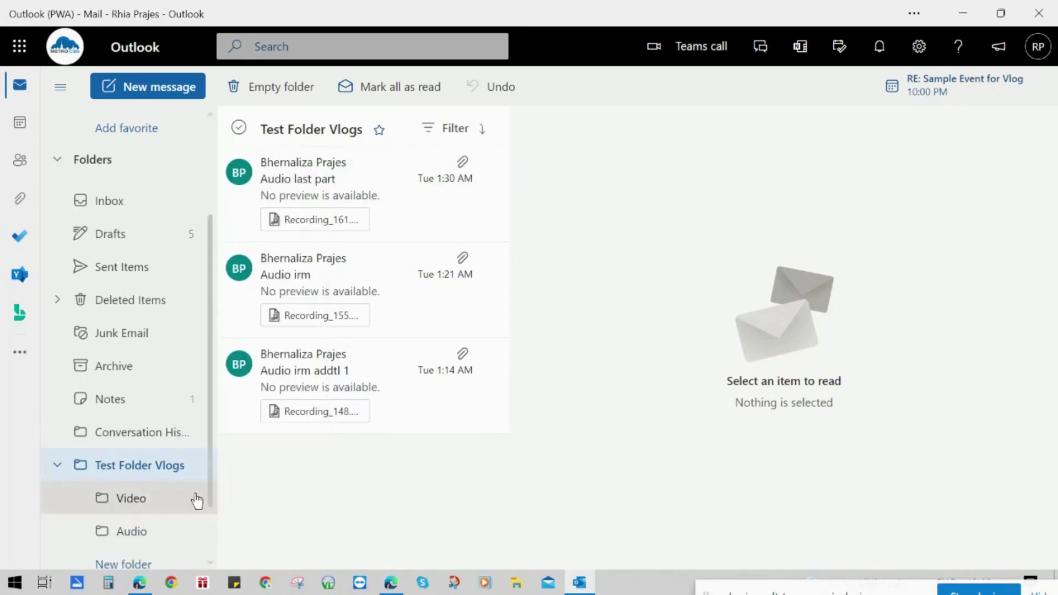
right_click(198, 498)
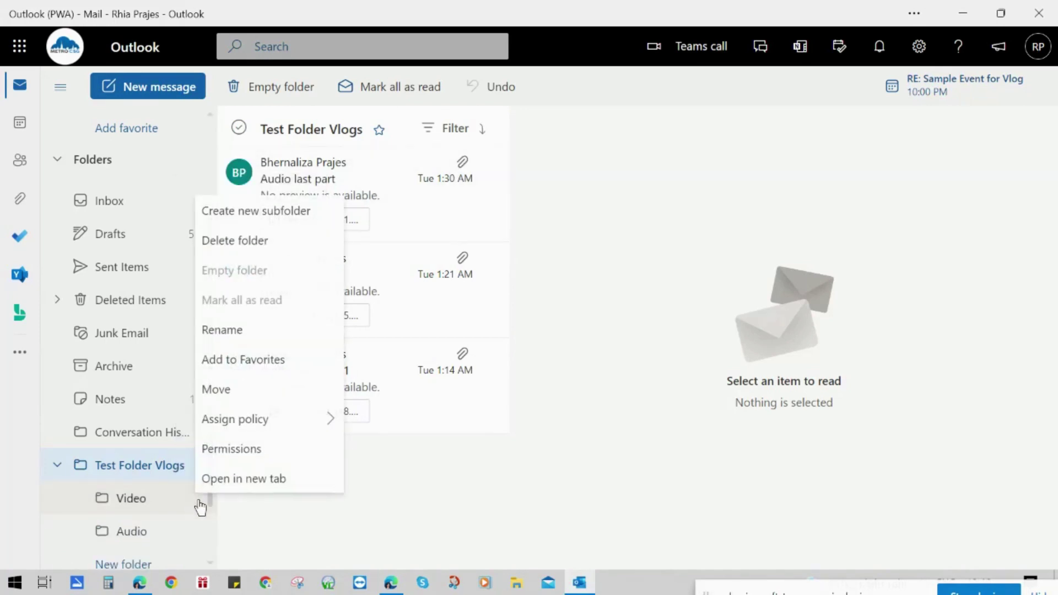
- Share the Video subfolder with a contact at the Reviewer permission level
click(213, 452)
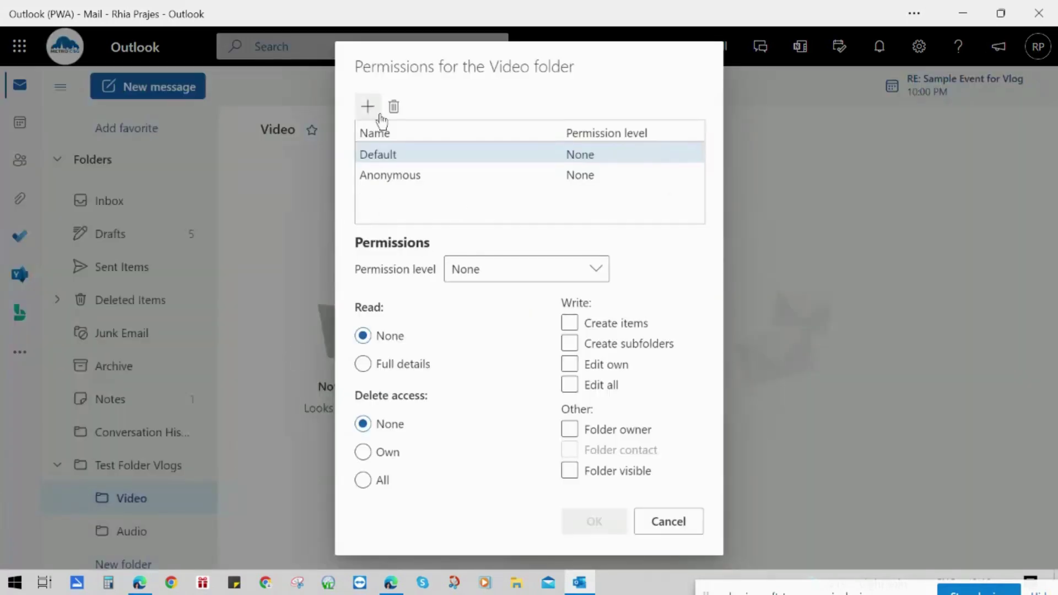
click(367, 106)
click(503, 324)
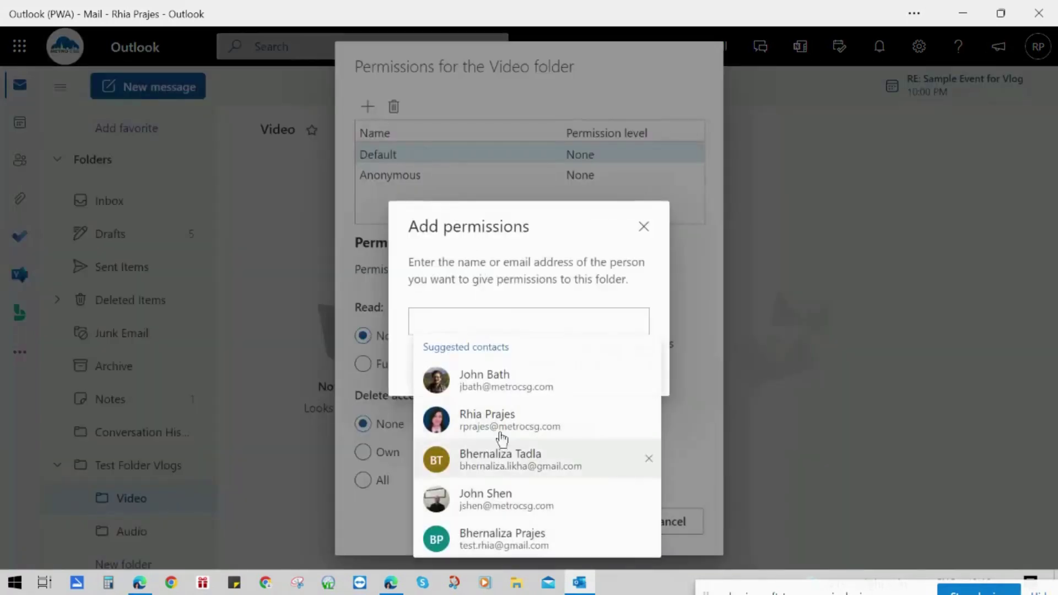
click(505, 385)
click(542, 363)
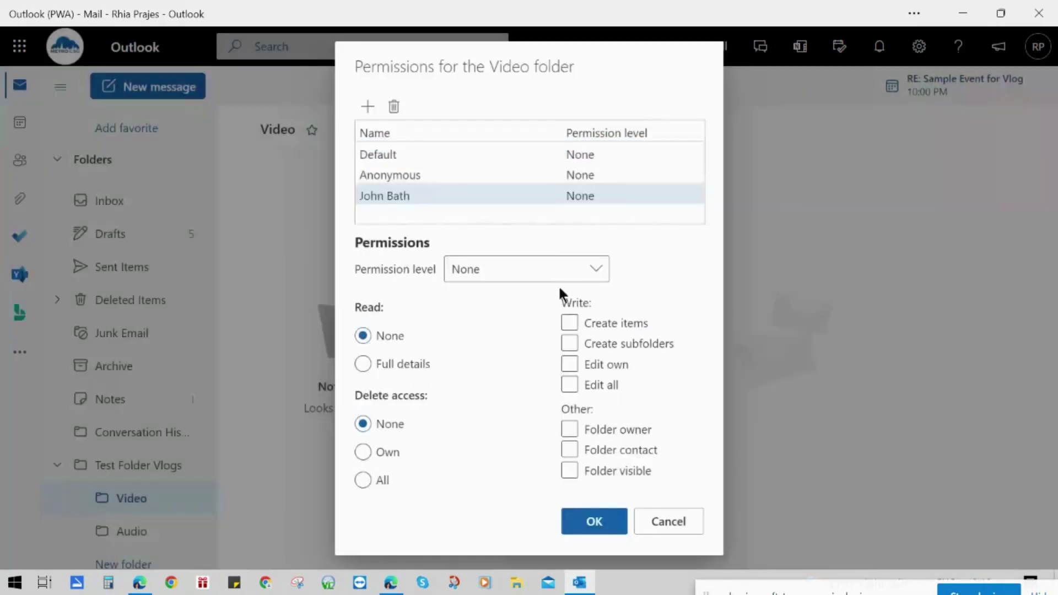
click(594, 271)
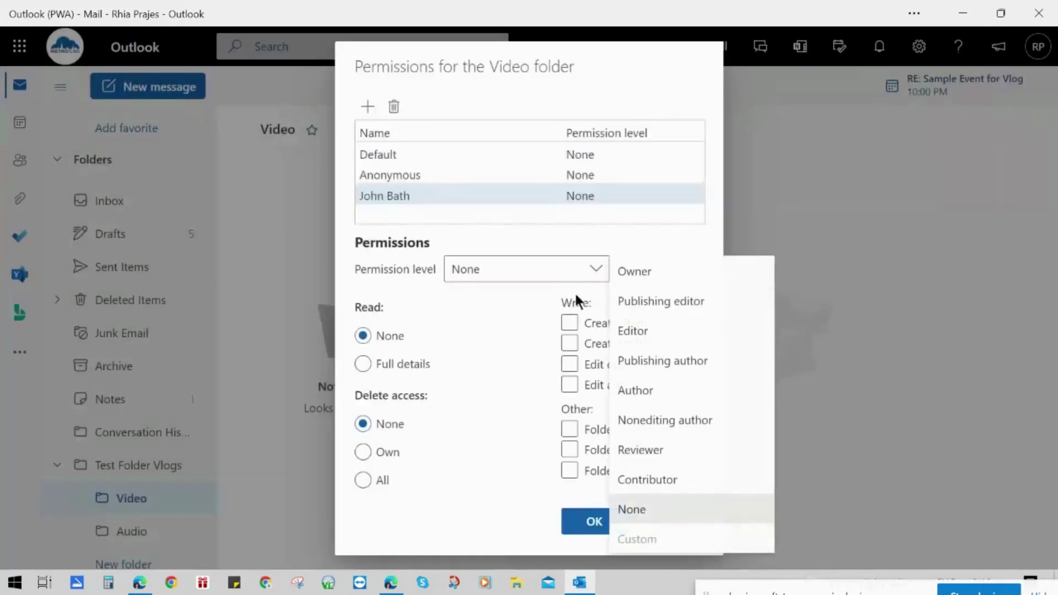
click(642, 455)
click(594, 523)
- Add the same contact to the Audio subfolder's permissions and save them
right_click(160, 535)
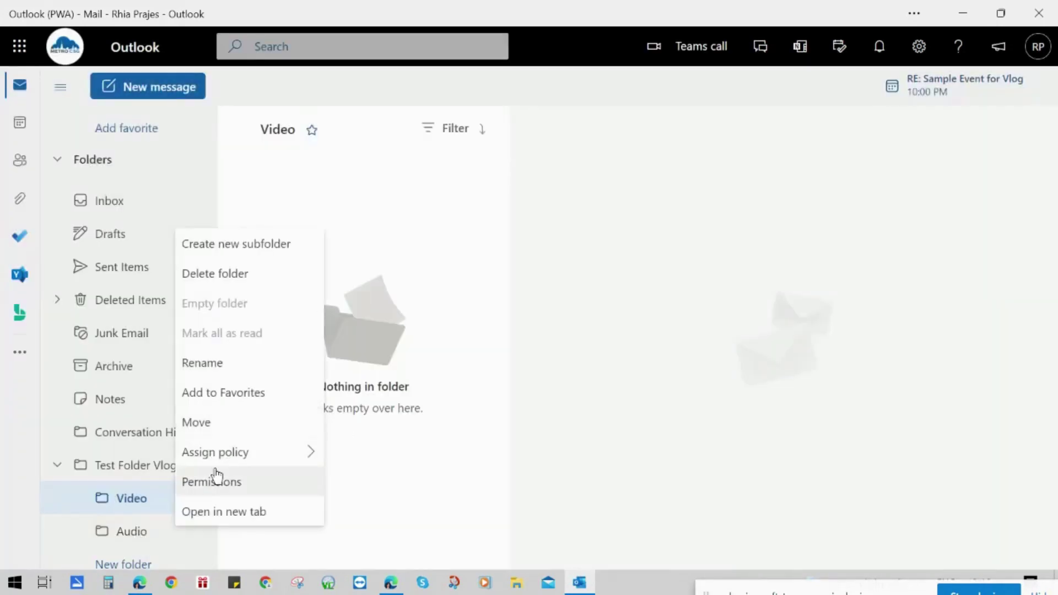
click(214, 480)
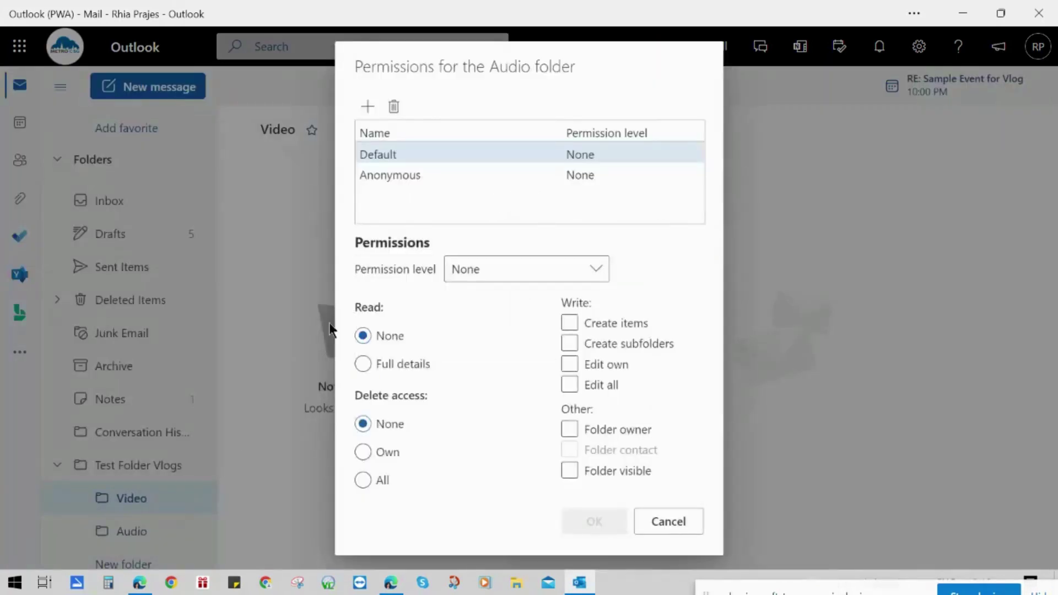
click(368, 106)
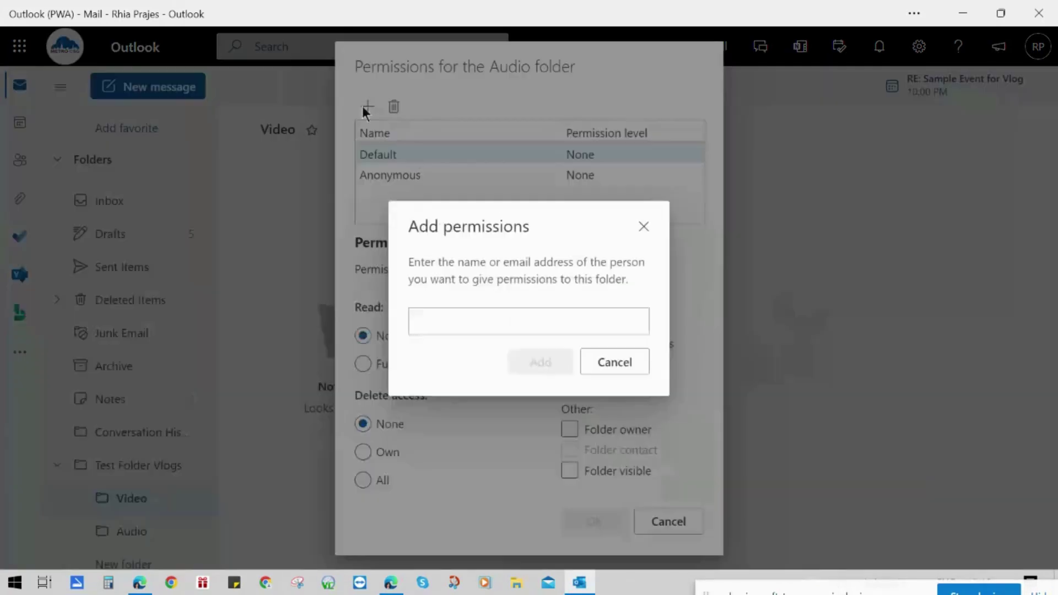
click(504, 323)
click(483, 380)
click(540, 361)
click(597, 520)
click(199, 467)
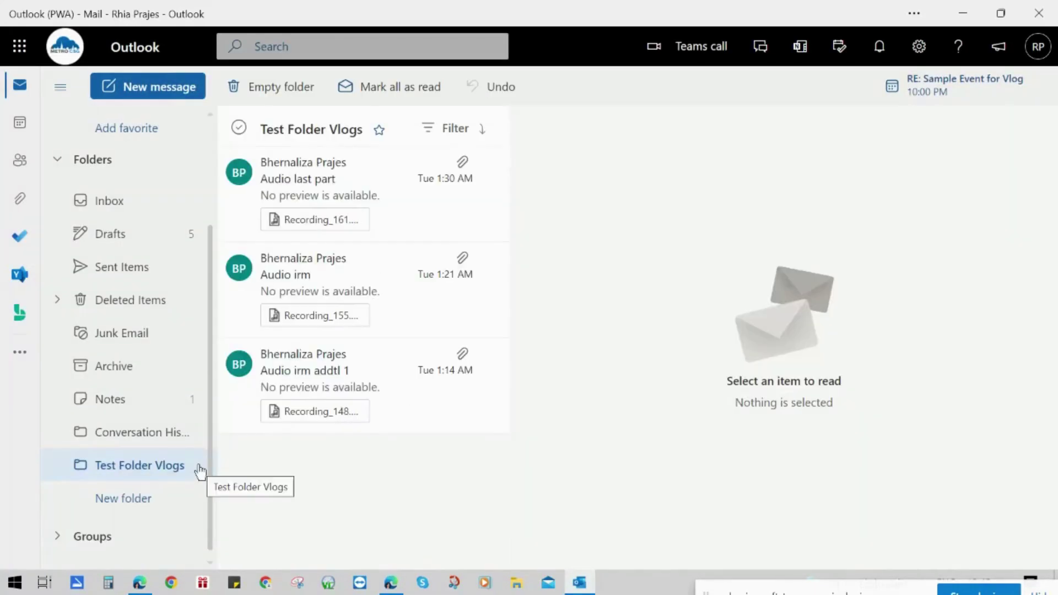
- Delete the contact's Reviewer permission entry from Test Folder Vlogs
right_click(200, 470)
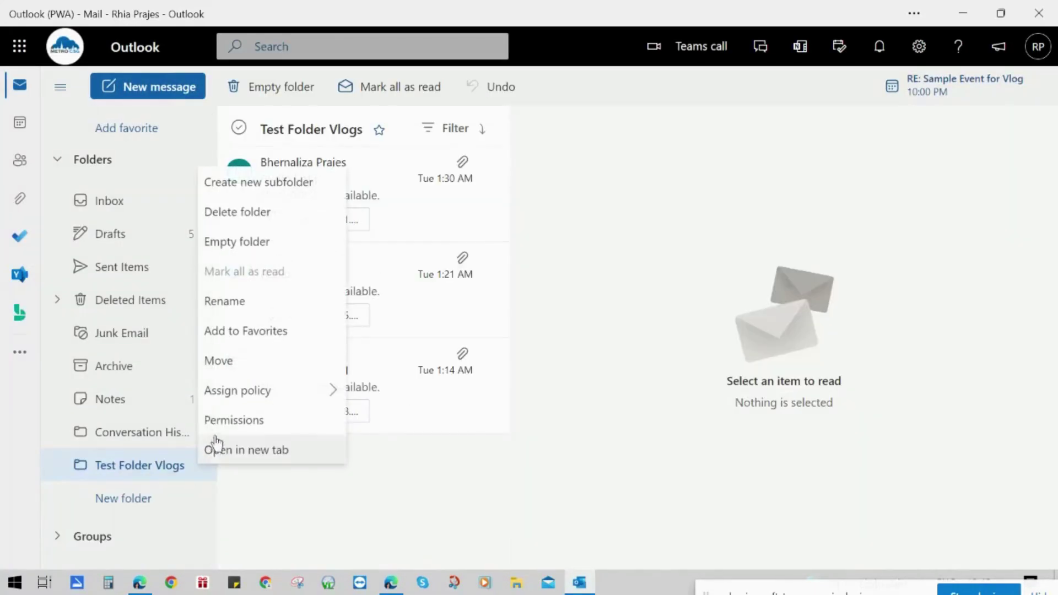
click(227, 417)
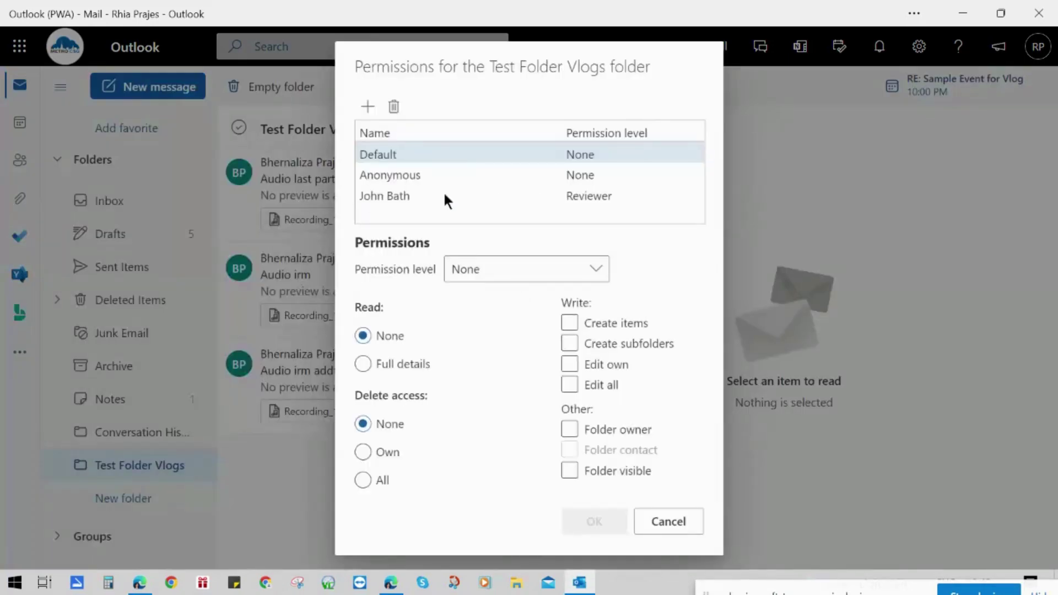
click(427, 197)
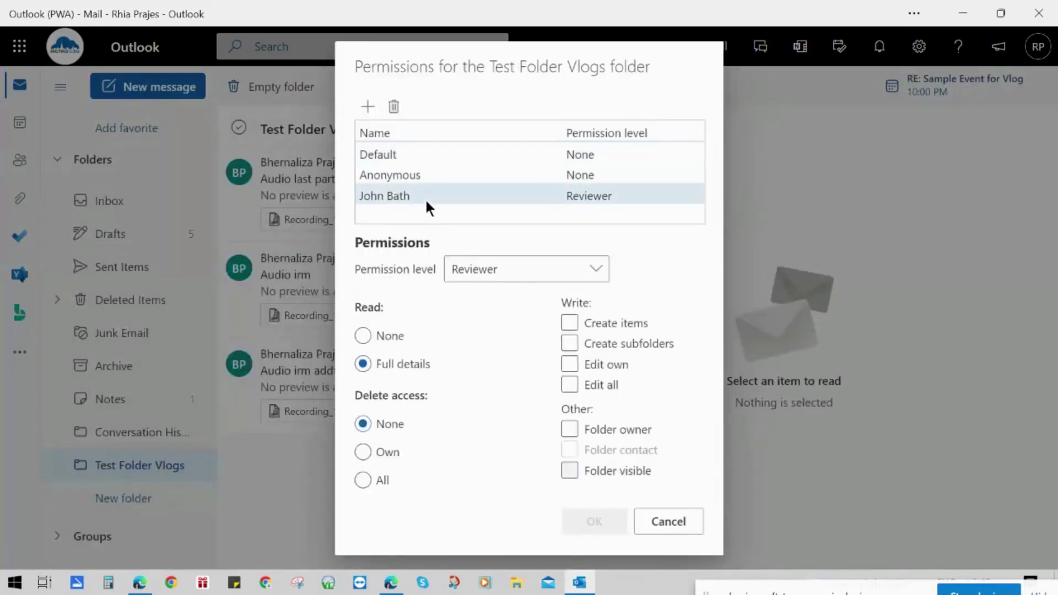
click(393, 107)
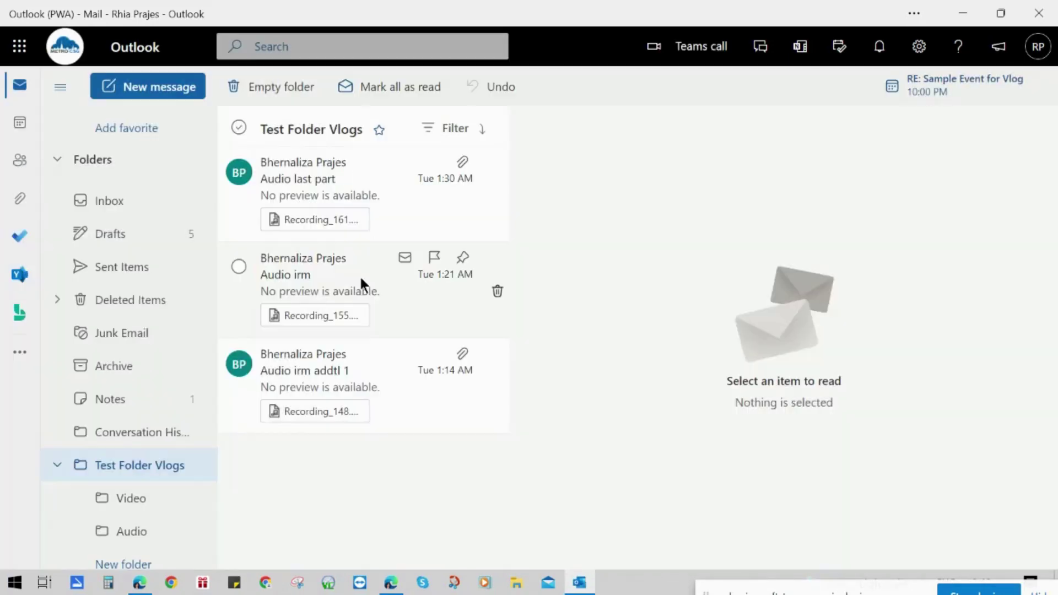